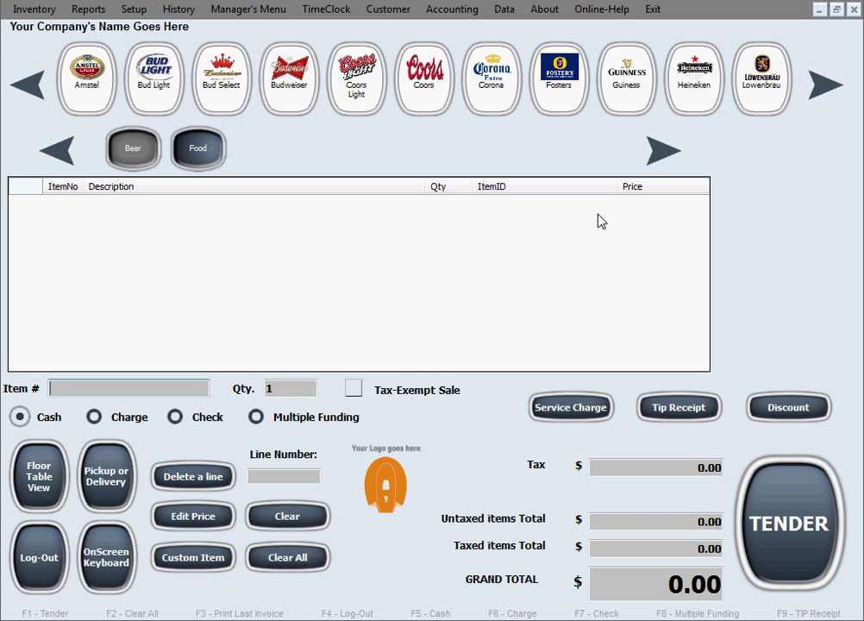
# - Open the Employee Table from the Manager's Menu
pyautogui.click(259, 10)
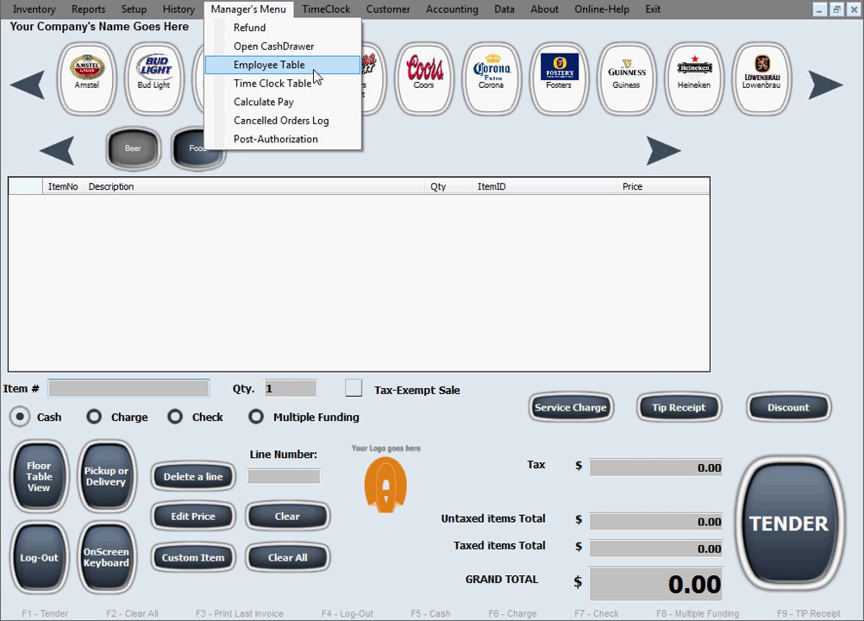
pyautogui.click(338, 74)
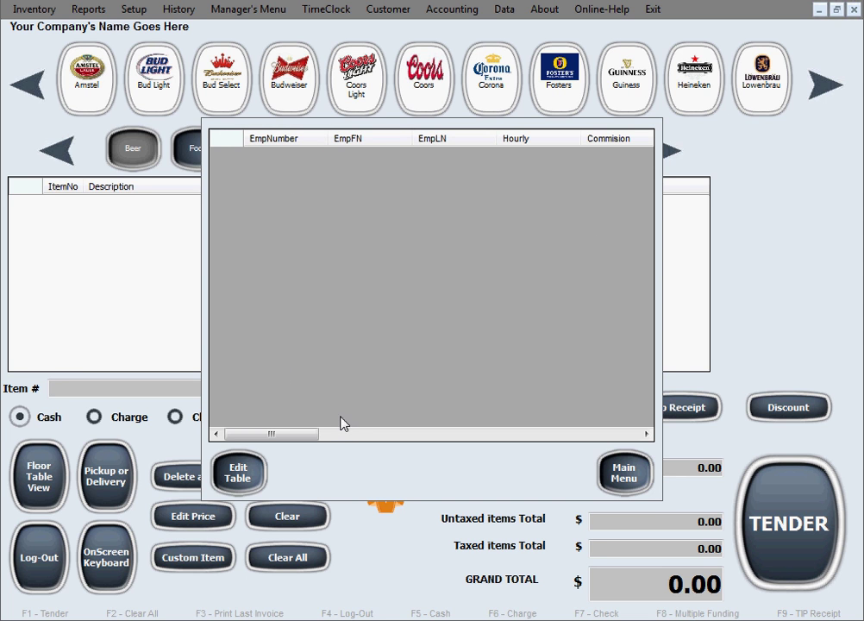
# - Scroll the Employee Table columns and open the blank employee entry form with Edit Table
pyautogui.moveTo(311, 439); pyautogui.dragTo(261, 439)
pyautogui.click(255, 485)
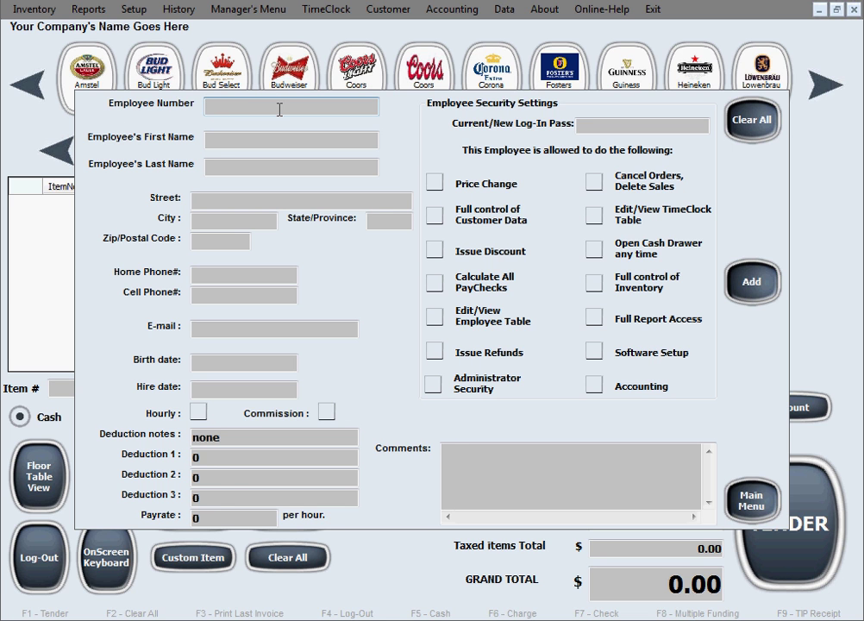
# - Enter employee number 007, the employee's first and last name, and street address
pyautogui.write('007')
pyautogui.click(266, 138)
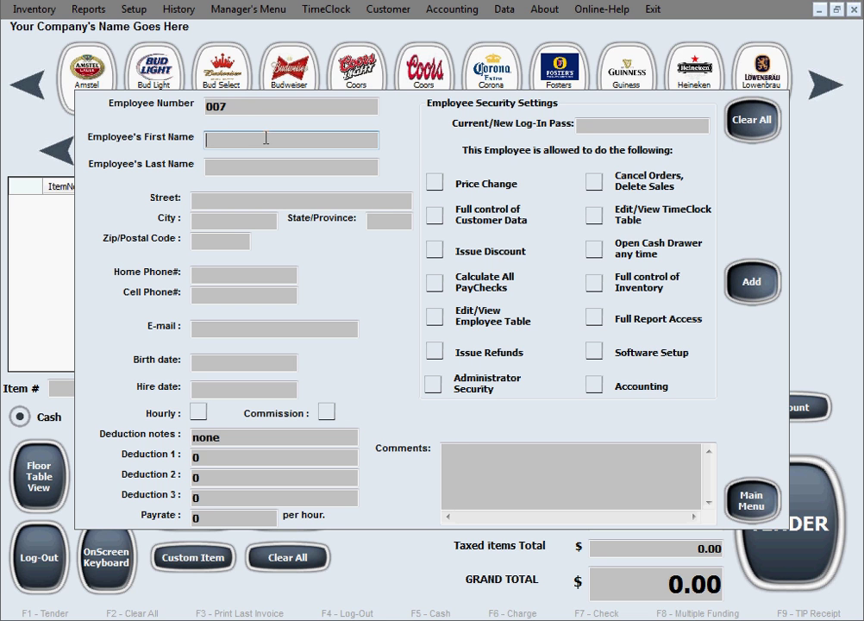
pyautogui.write('John')
pyautogui.write('Doe')
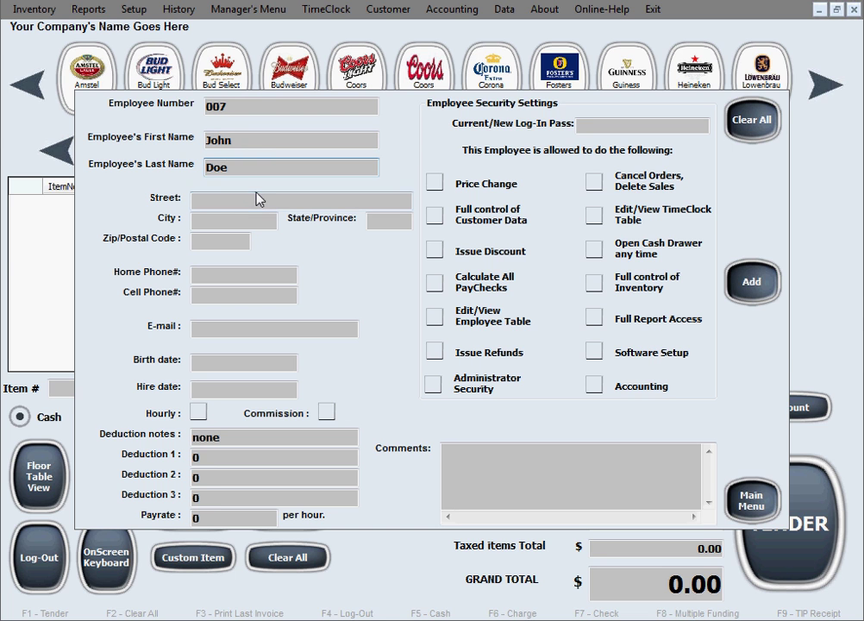
pyautogui.click(292, 205)
pyautogui.write('12')
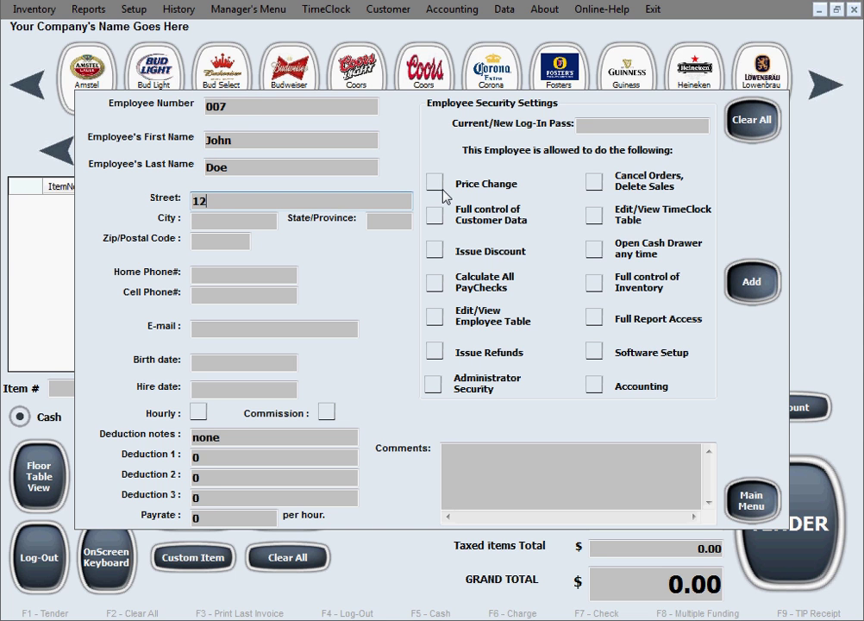
pyautogui.write('3 Washington St.')
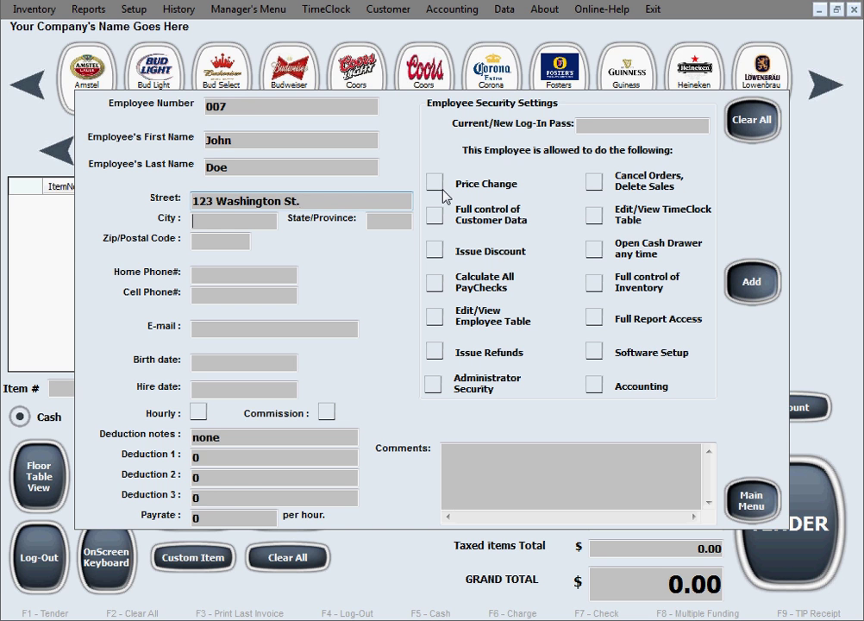
# - Fill in the employee's city, state, zip code and home phone number
pyautogui.press('Tab')
pyautogui.write('Bo')
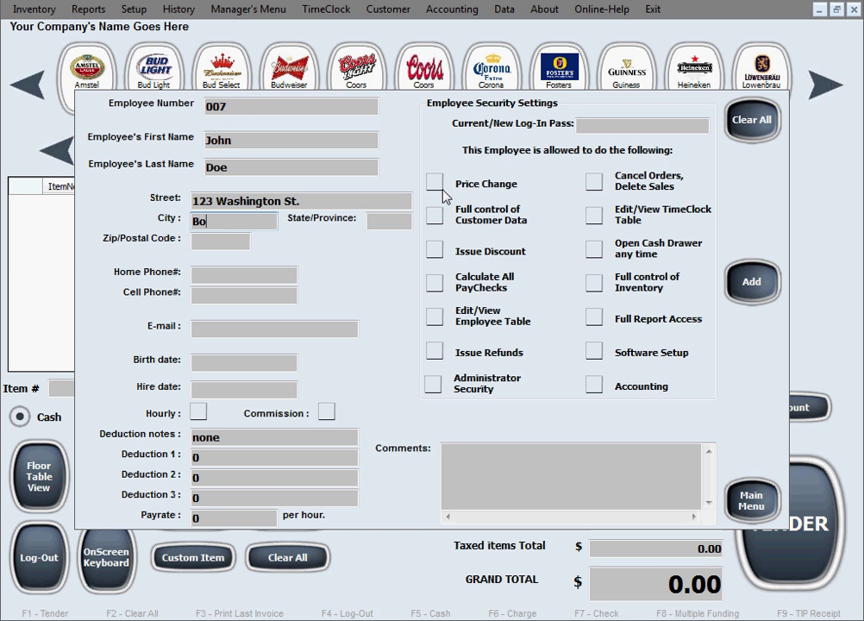
pyautogui.write('ca Raton')
pyautogui.press('Tab')
pyautogui.write('FL')
pyautogui.press('Tab')
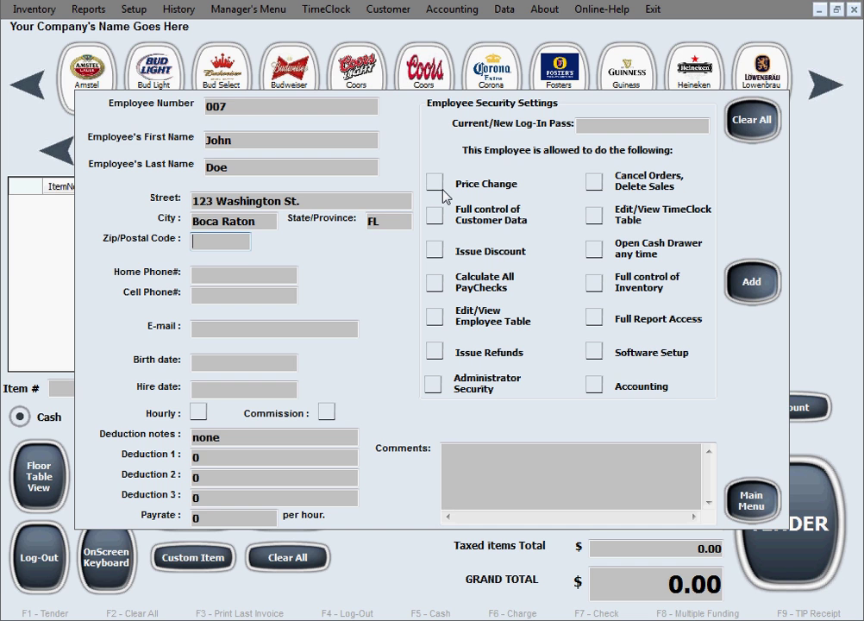
pyautogui.write('33434')
pyautogui.press('Tab')
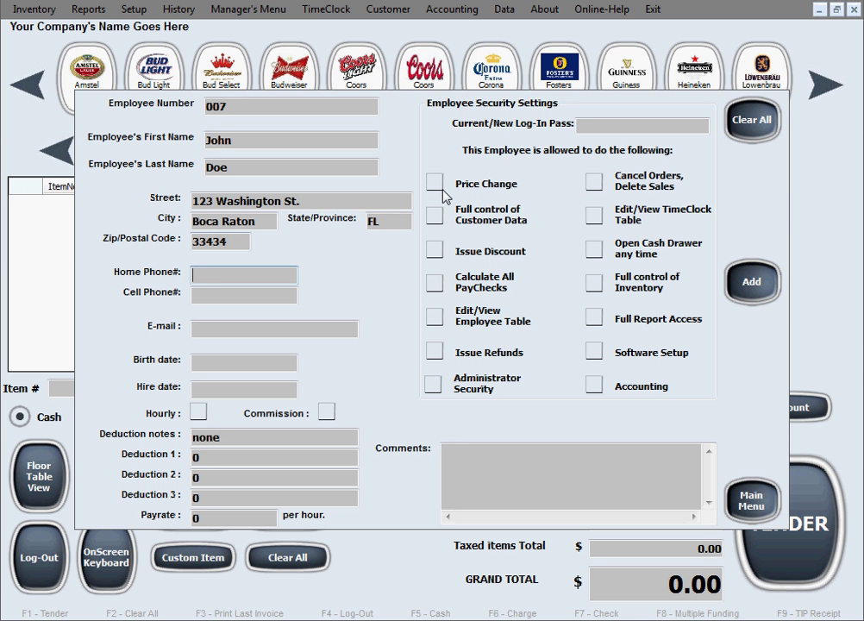
pyautogui.write('111-222-3333')
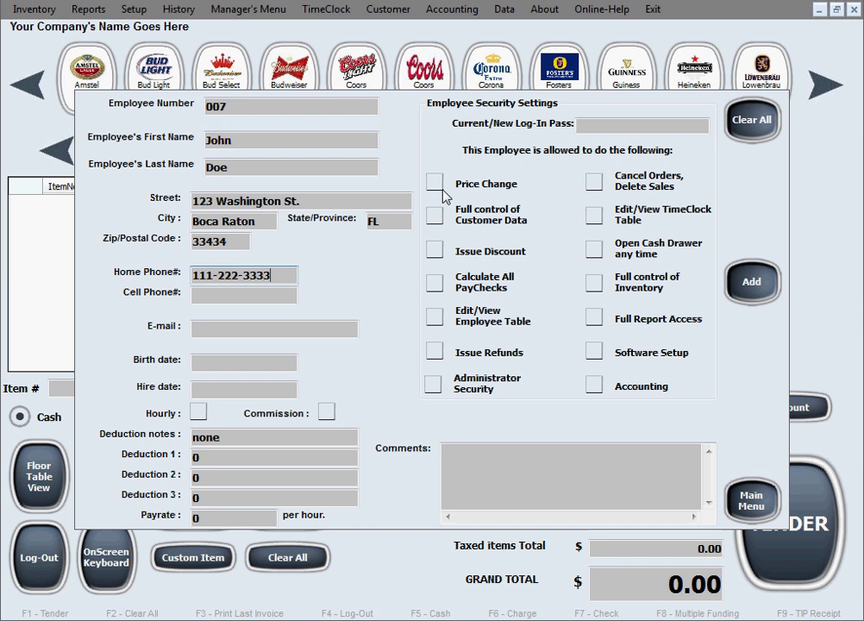
# - Enter the employee's e-mail address, birth date and a hire date of 12-12-2016
pyautogui.press('Tab')
pyautogui.write('testing')
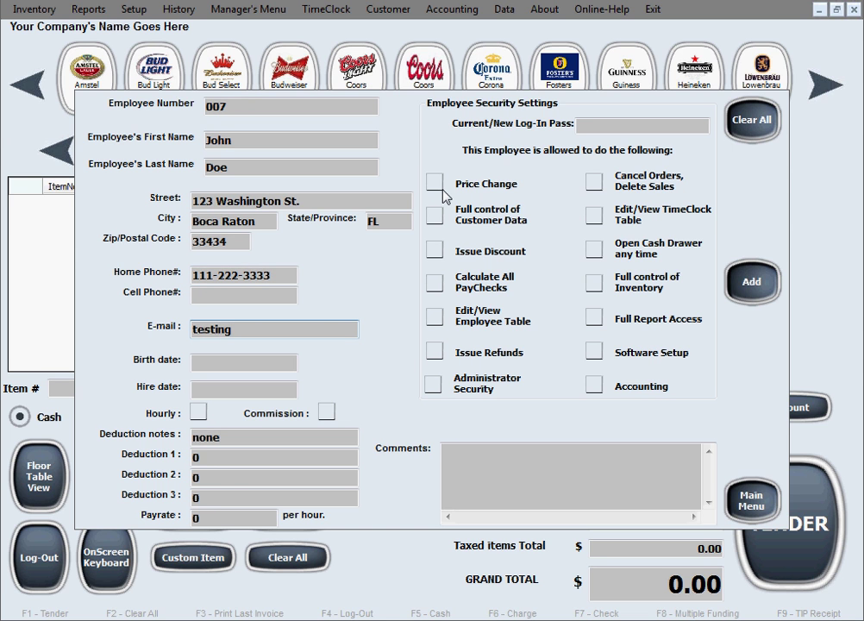
pyautogui.write('@gmail.com')
pyautogui.press('Tab')
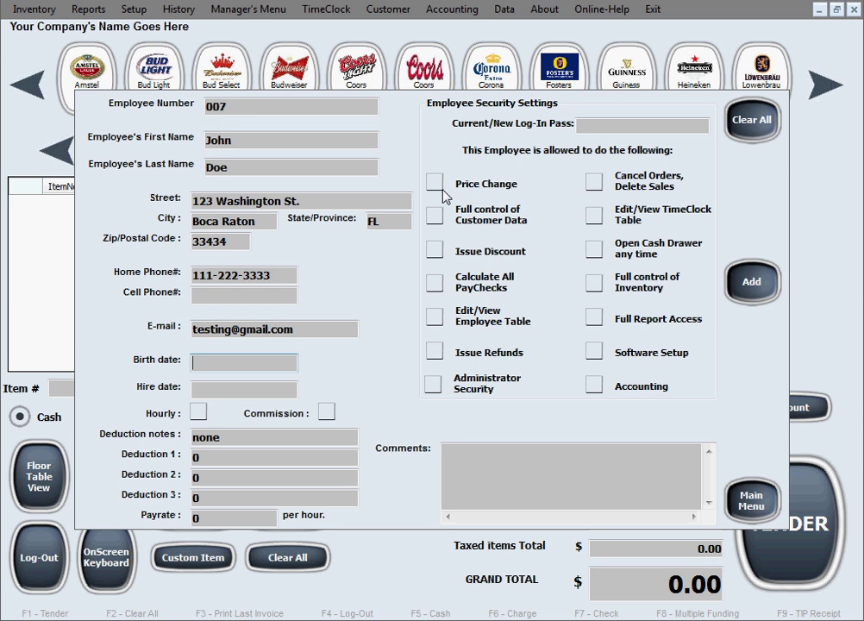
pyautogui.write('11-12-1982')
pyautogui.press('Tab')
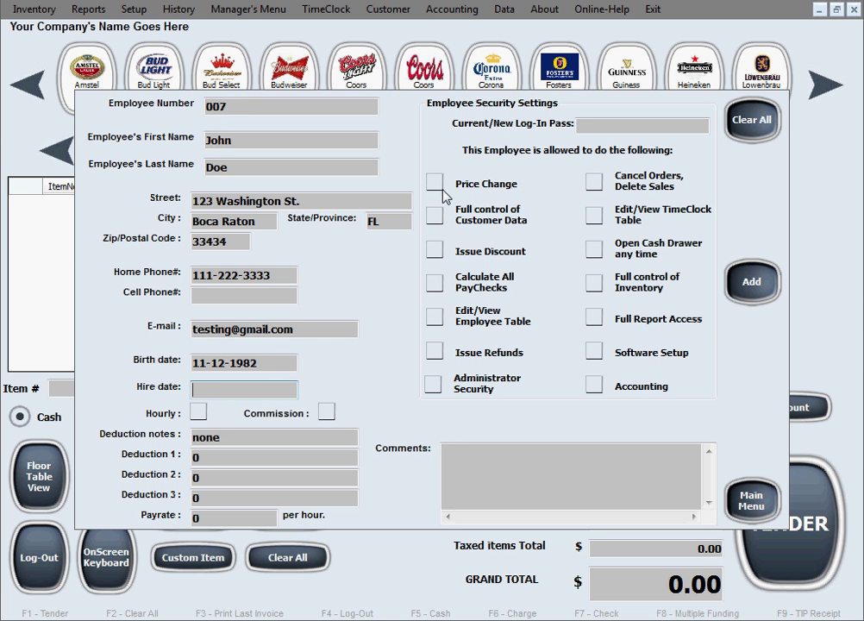
pyautogui.write('12-12-2016')
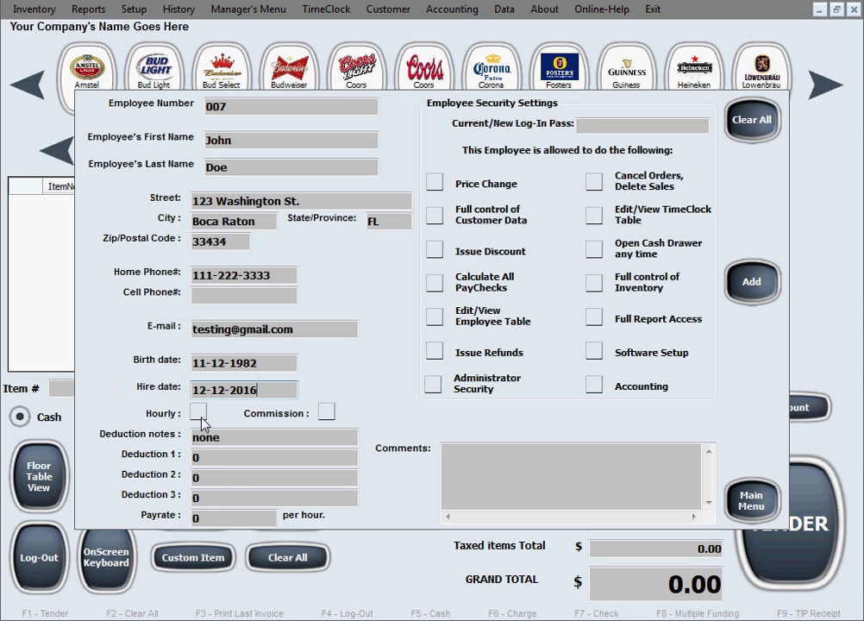
# - Tick the Hourly and Commission pay options
pyautogui.click(200, 418)
pyautogui.click(200, 417)
pyautogui.click(203, 414)
pyautogui.click(329, 415)
# - Keep deduction notes as none and deductions 1–3 at 0, and set the pay rate to 17
pyautogui.click(268, 437)
pyautogui.click(219, 438)
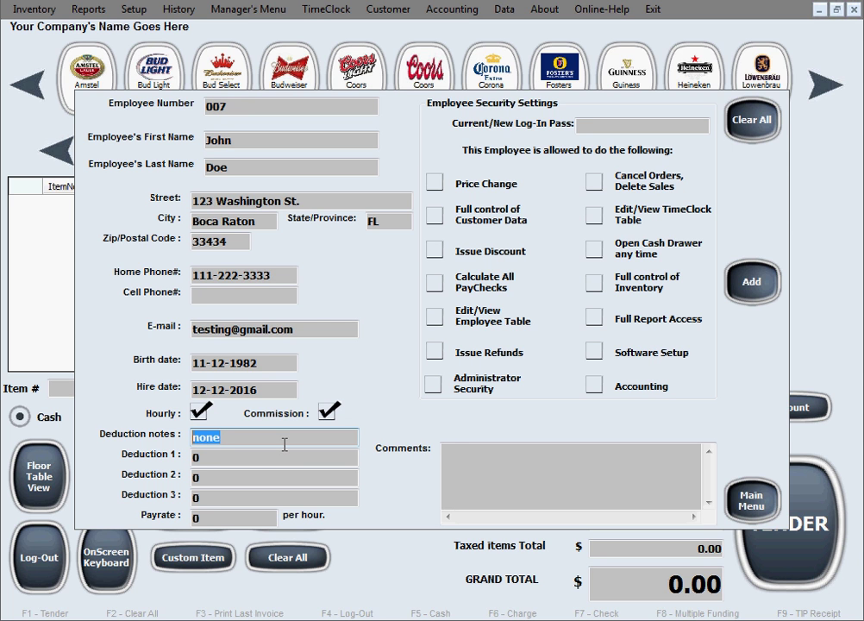
pyautogui.click(225, 458)
pyautogui.click(214, 476)
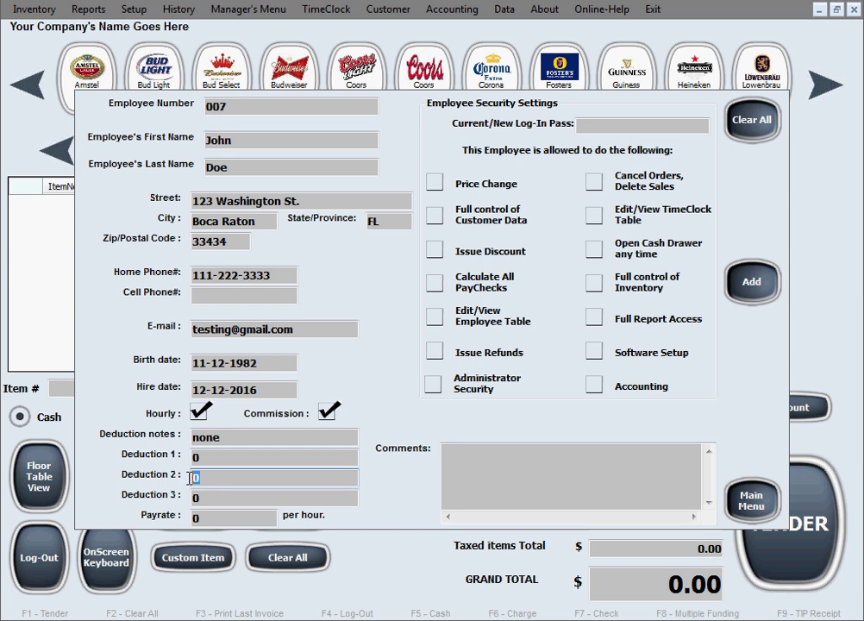
pyautogui.click(219, 493)
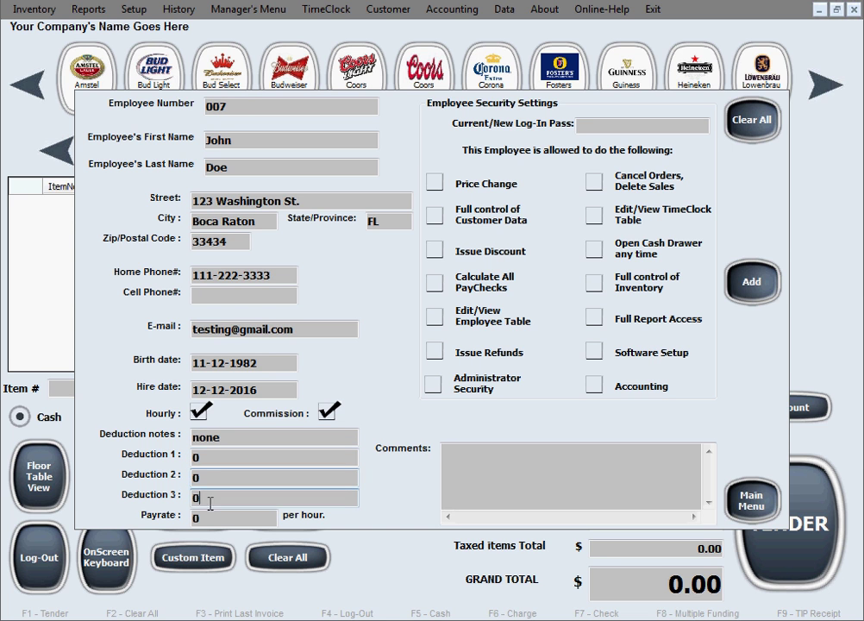
pyautogui.click(213, 458)
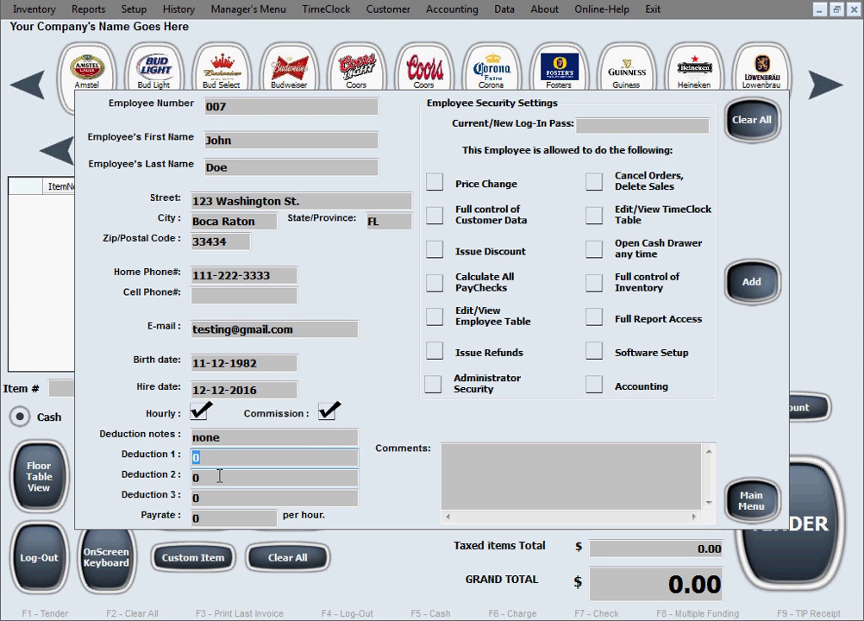
pyautogui.click(219, 476)
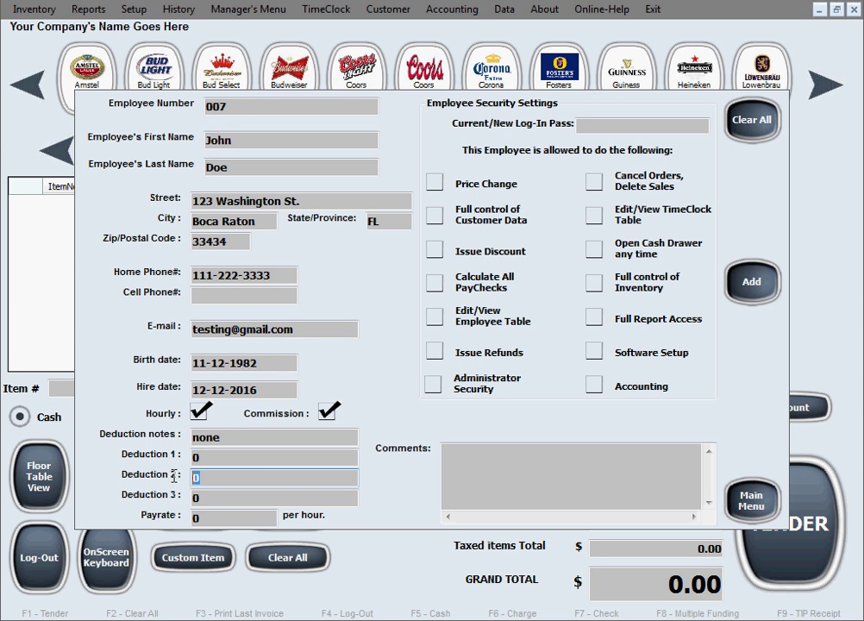
pyautogui.click(221, 499)
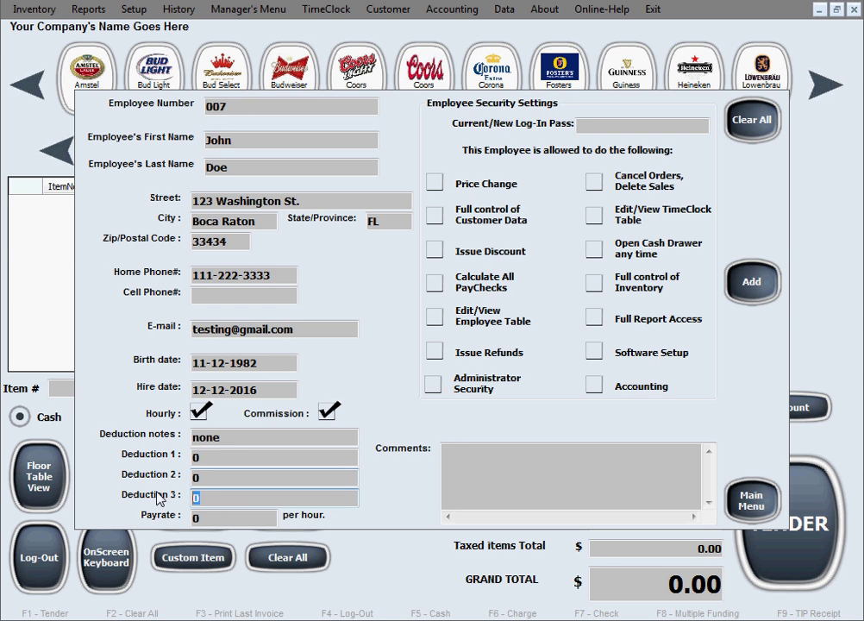
pyautogui.click(228, 459)
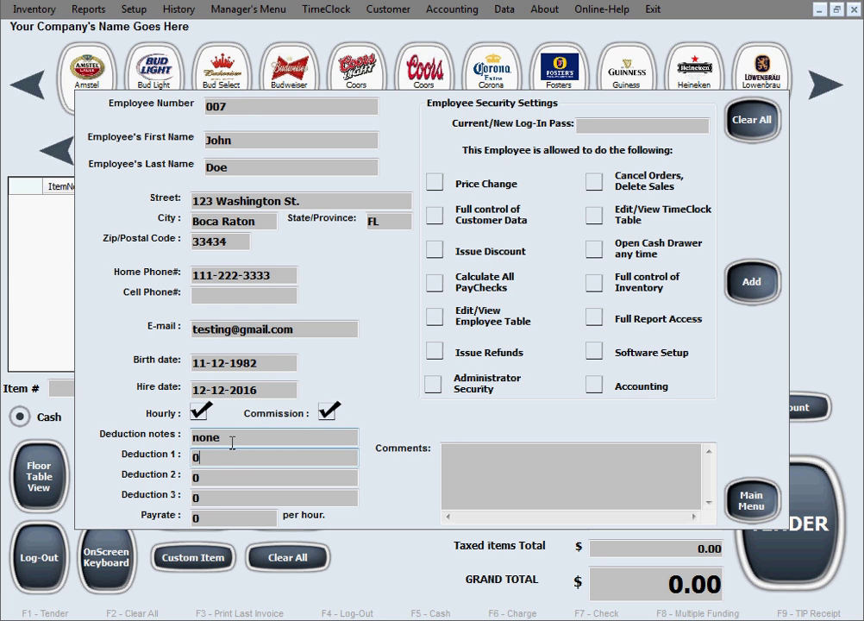
pyautogui.doubleClick(211, 437)
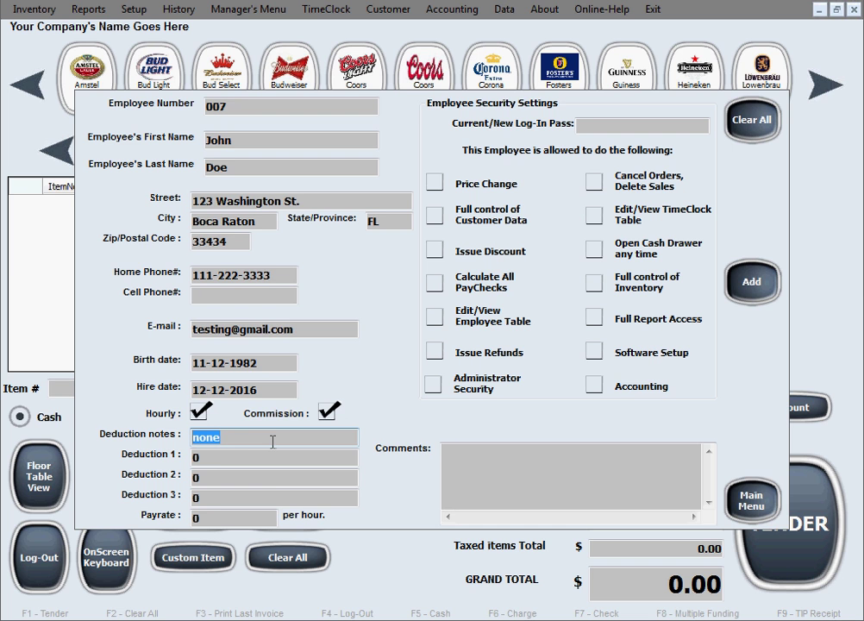
pyautogui.click(252, 516)
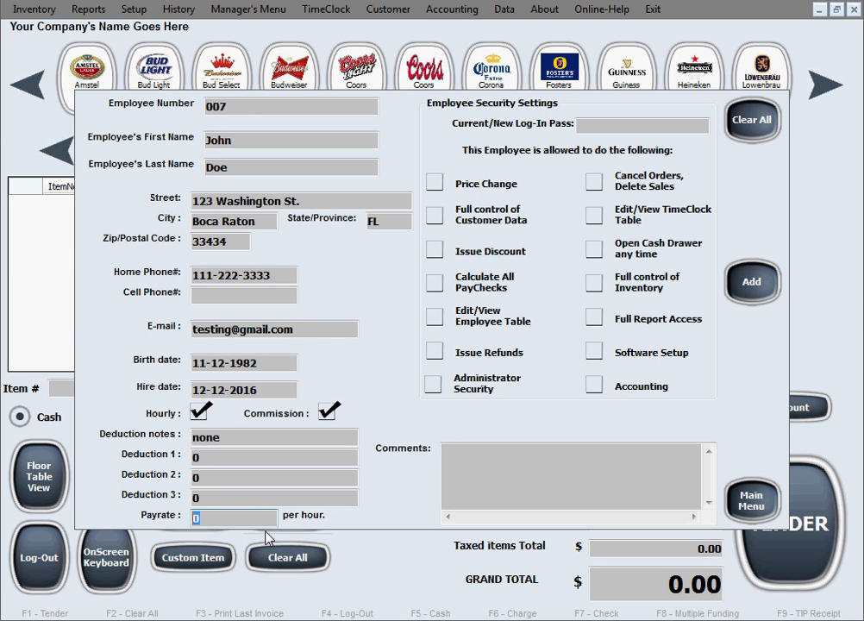
pyautogui.write('17')
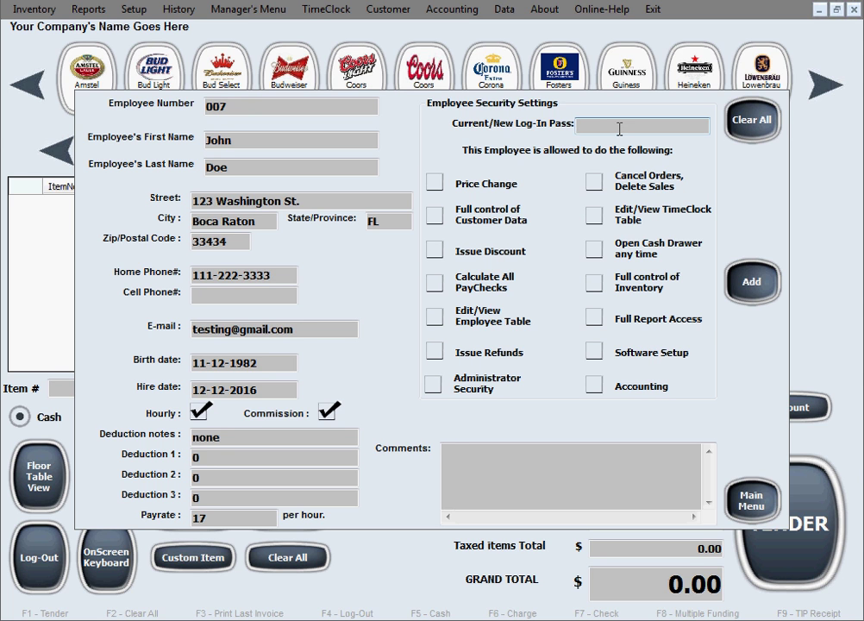
# - Enter the log-in pass and grant Price Change, TimeClock, Discount, Inventory, Employee Table, Software Setup and Administrator permissions
pyautogui.write('456789')
pyautogui.click(435, 182)
pyautogui.click(595, 214)
pyautogui.click(435, 250)
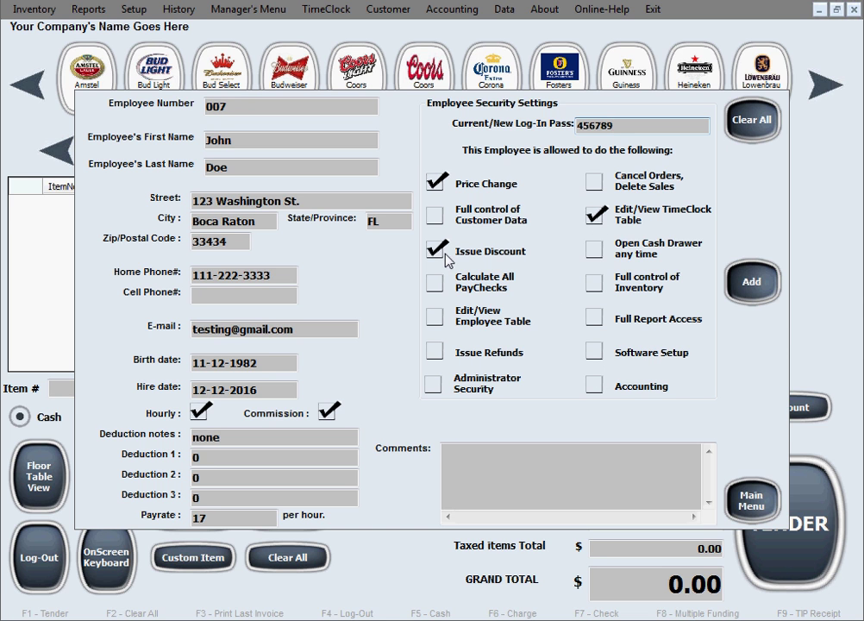
pyautogui.click(594, 282)
pyautogui.click(435, 316)
pyautogui.click(593, 352)
pyautogui.click(433, 384)
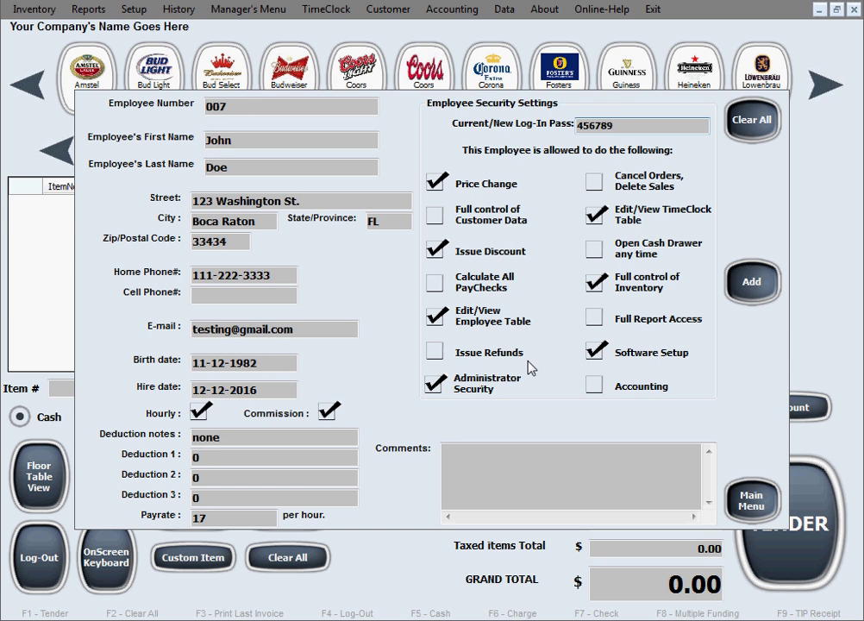
# - Check the log-in pass value and place the cursor in the Comments box
pyautogui.moveTo(620, 125); pyautogui.dragTo(556, 124)
pyautogui.click(636, 126)
pyautogui.moveTo(636, 127); pyautogui.dragTo(559, 126)
pyautogui.click(600, 465)
pyautogui.doubleClick(614, 125)
pyautogui.click(571, 445)
pyautogui.click(569, 448)
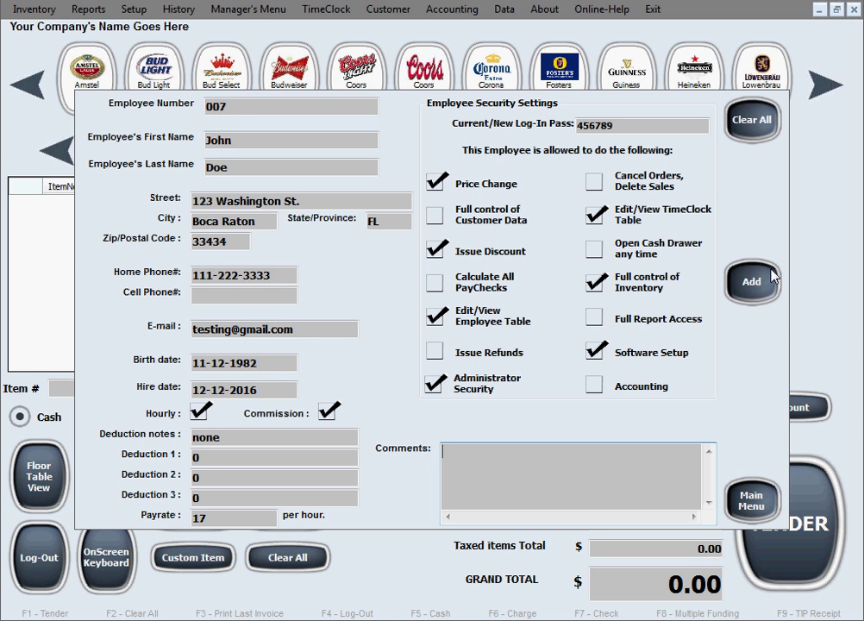
# - Add the new employee to the database, confirming and acknowledging the update notice
pyautogui.click(762, 297)
pyautogui.click(385, 341)
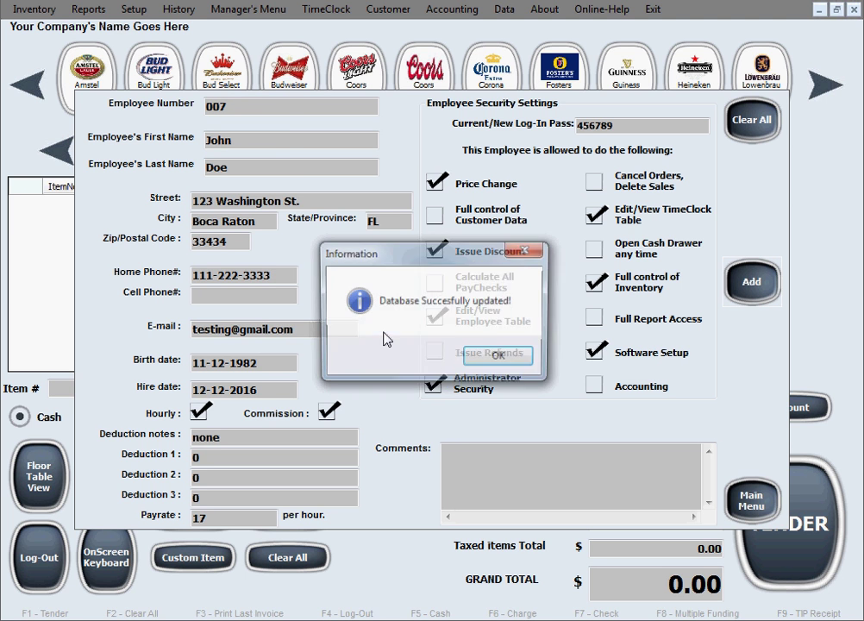
pyautogui.click(491, 358)
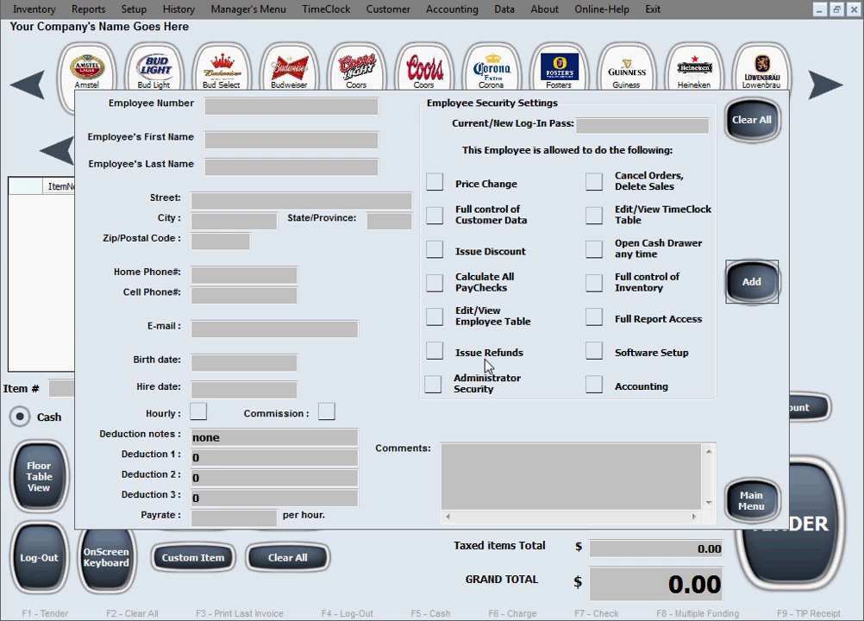
pyautogui.click(286, 107)
# - Reload employee 007 and change the pay rate from 17 to 20
pyautogui.write('007')
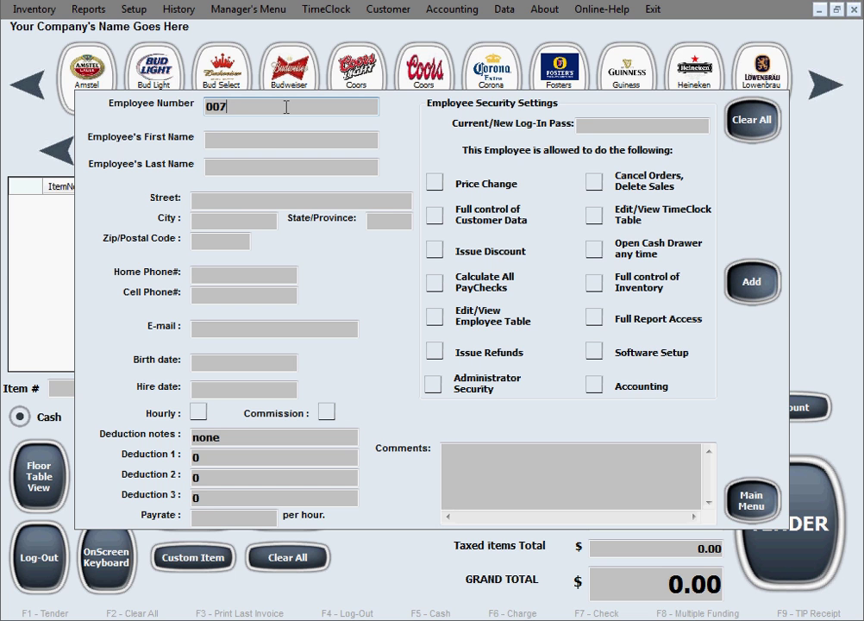
pyautogui.click(263, 139)
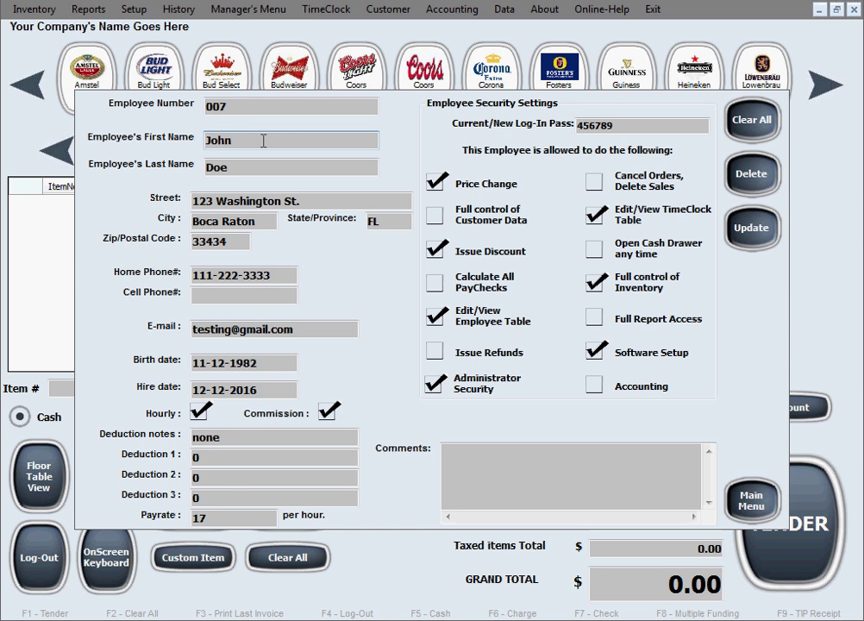
pyautogui.doubleClick(195, 517)
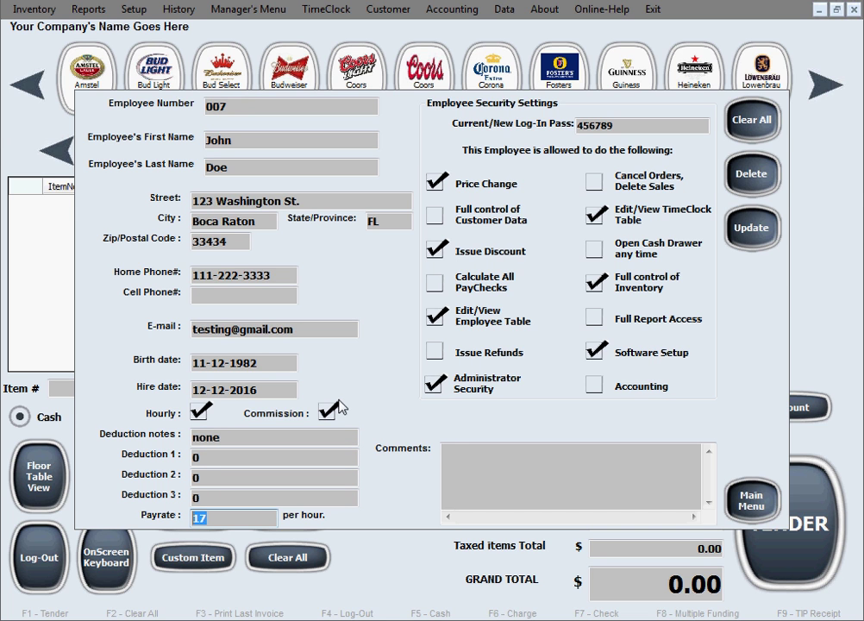
pyautogui.write('20')
# - Grant customer data, paycheck and refund permissions, then update the record in the database
pyautogui.click(435, 215)
pyautogui.click(437, 284)
pyautogui.click(435, 352)
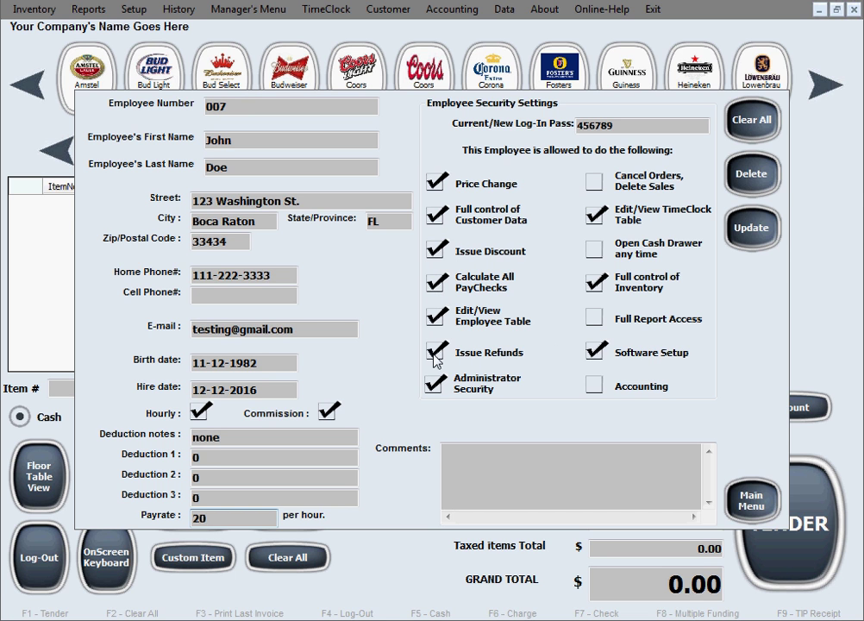
pyautogui.click(751, 229)
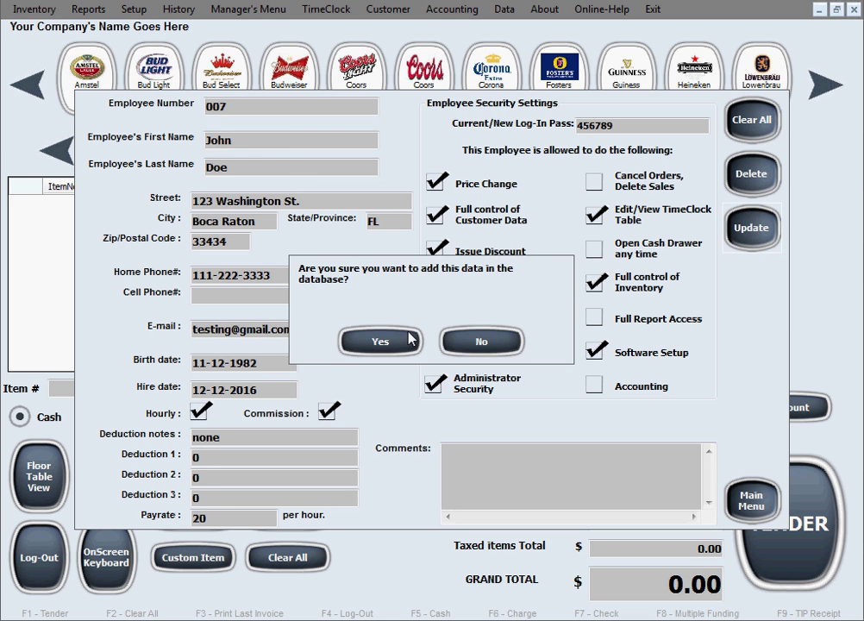
pyautogui.click(405, 341)
pyautogui.click(516, 356)
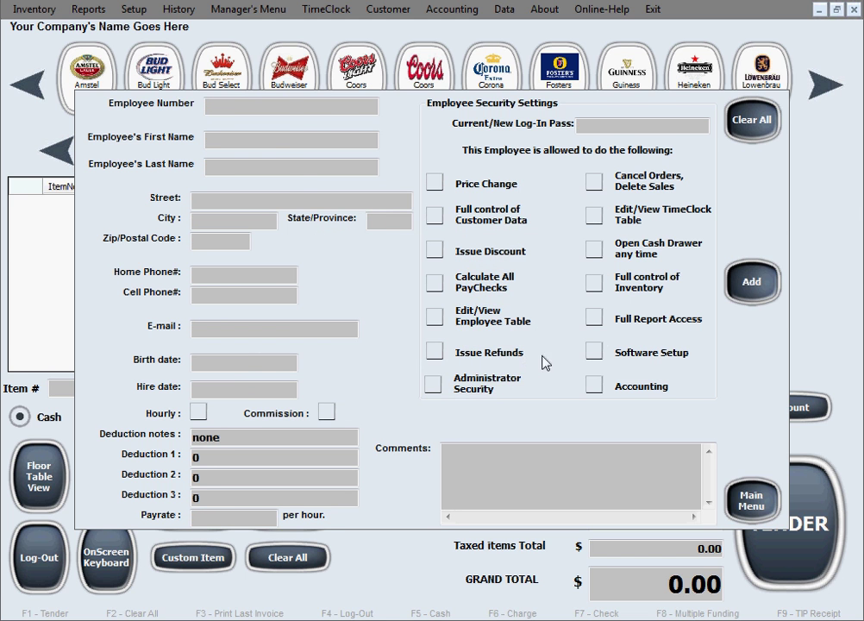
# - Close the employee form and reopen the Employee Table, scrolling across to employee 007's record
pyautogui.click(750, 500)
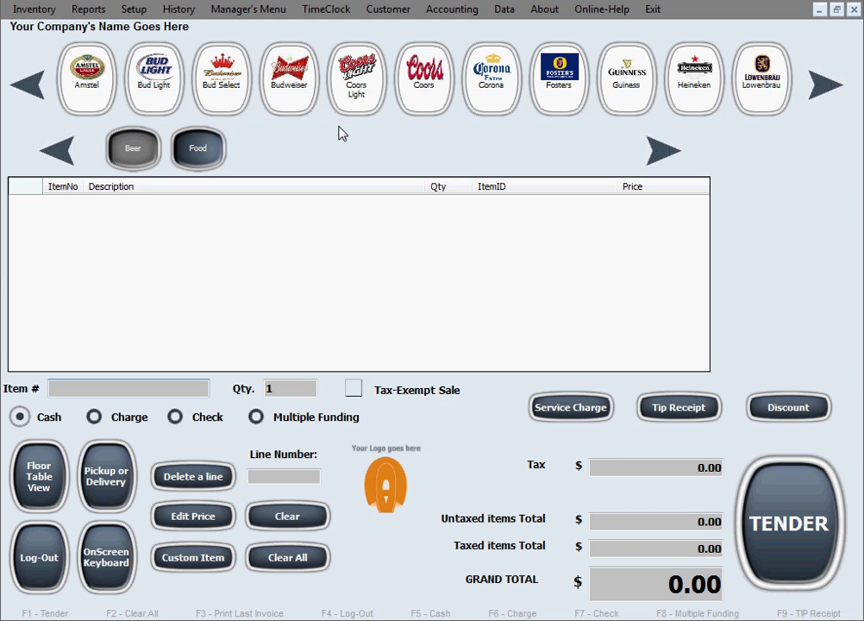
pyautogui.click(275, 18)
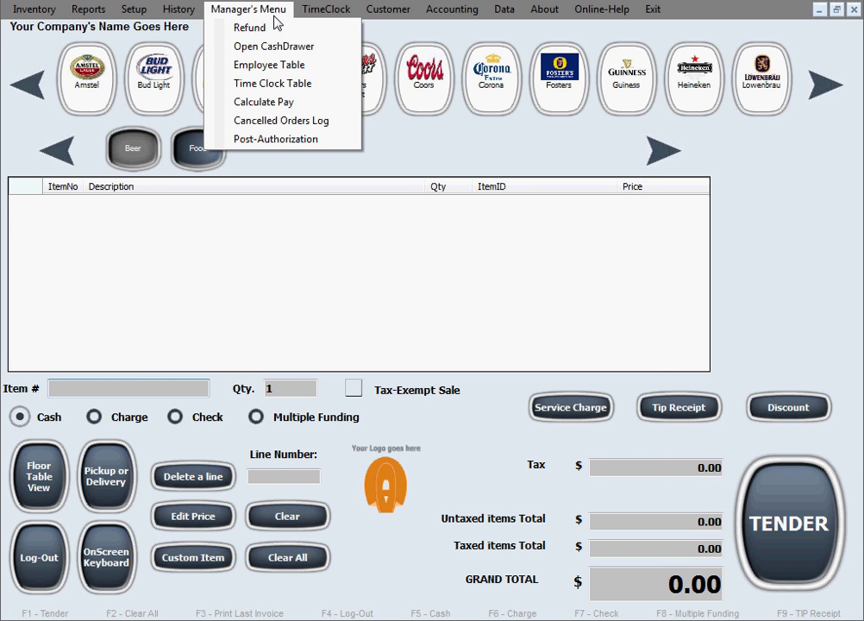
pyautogui.click(319, 75)
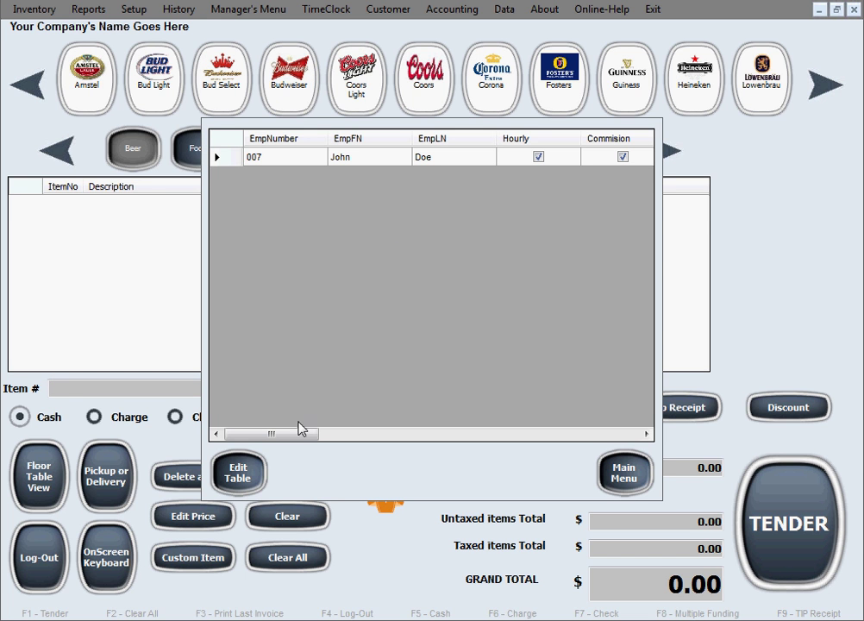
pyautogui.moveTo(299, 434); pyautogui.dragTo(583, 467)
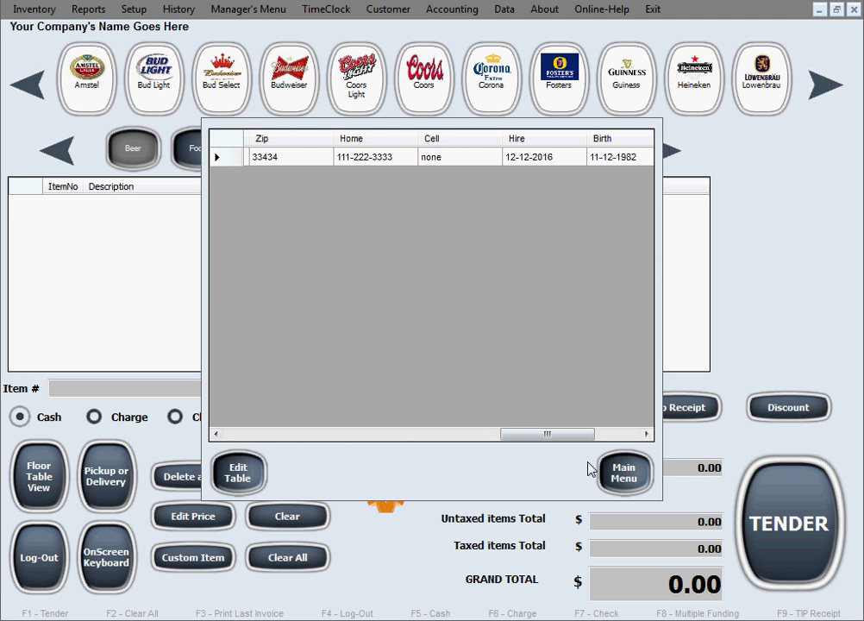